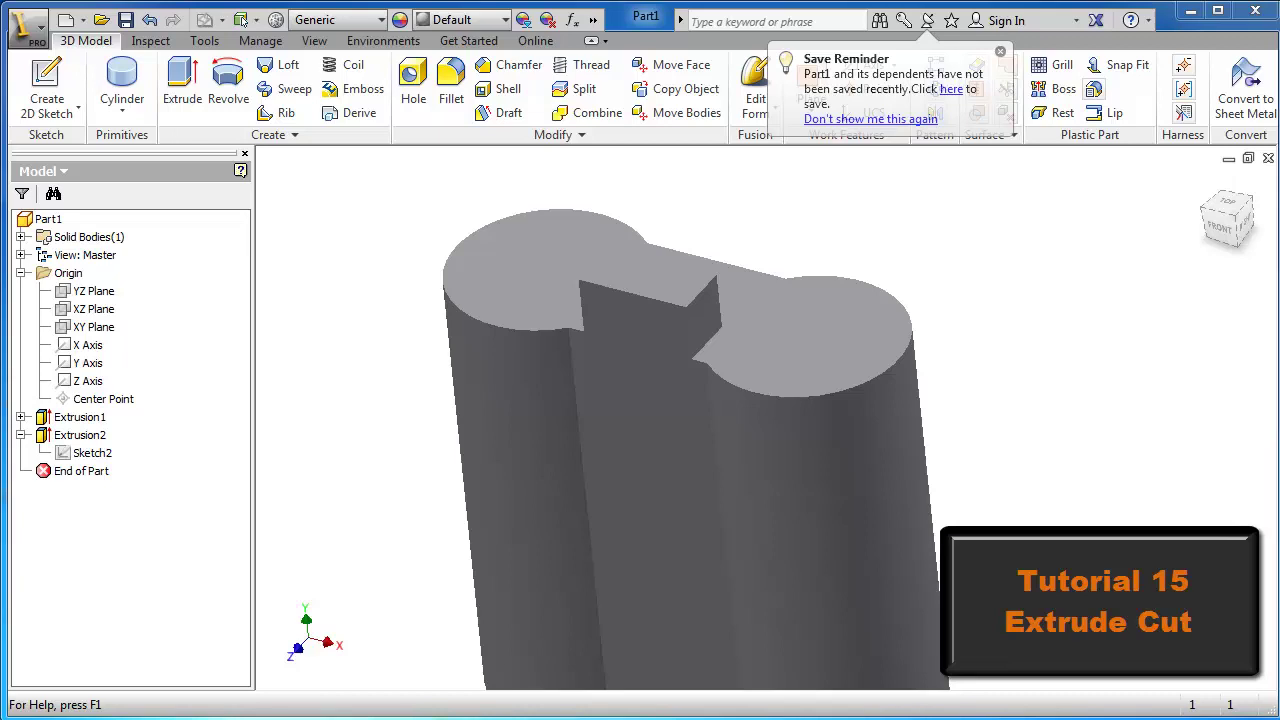
Delete Extrusion2, the rectangular notch, leaving only the double-lobed Extrusion1 solid.
click(726, 261)
mouse_move(966, 357)
middle_down()
mouse_move(1020, 286)
mouse_move(976, 240)
mouse_move(886, 291)
mouse_move(851, 251)
mouse_move(920, 263)
mouse_move(947, 312)
mouse_move(949, 277)
mouse_move(914, 283)
mouse_move(909, 266)
mouse_move(938, 289)
mouse_move(871, 300)
mouse_move(937, 309)
mouse_move(949, 325)
mouse_move(971, 280)
mouse_move(857, 318)
middle_up()
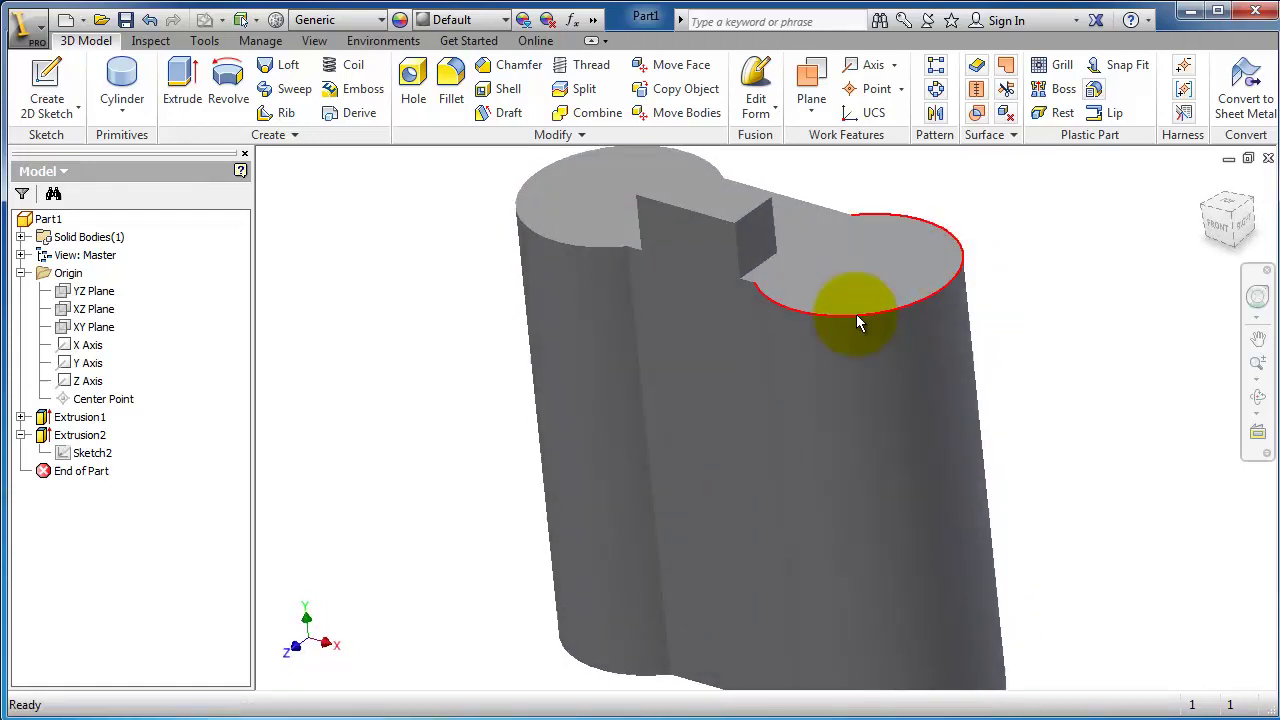
right_click(92, 440)
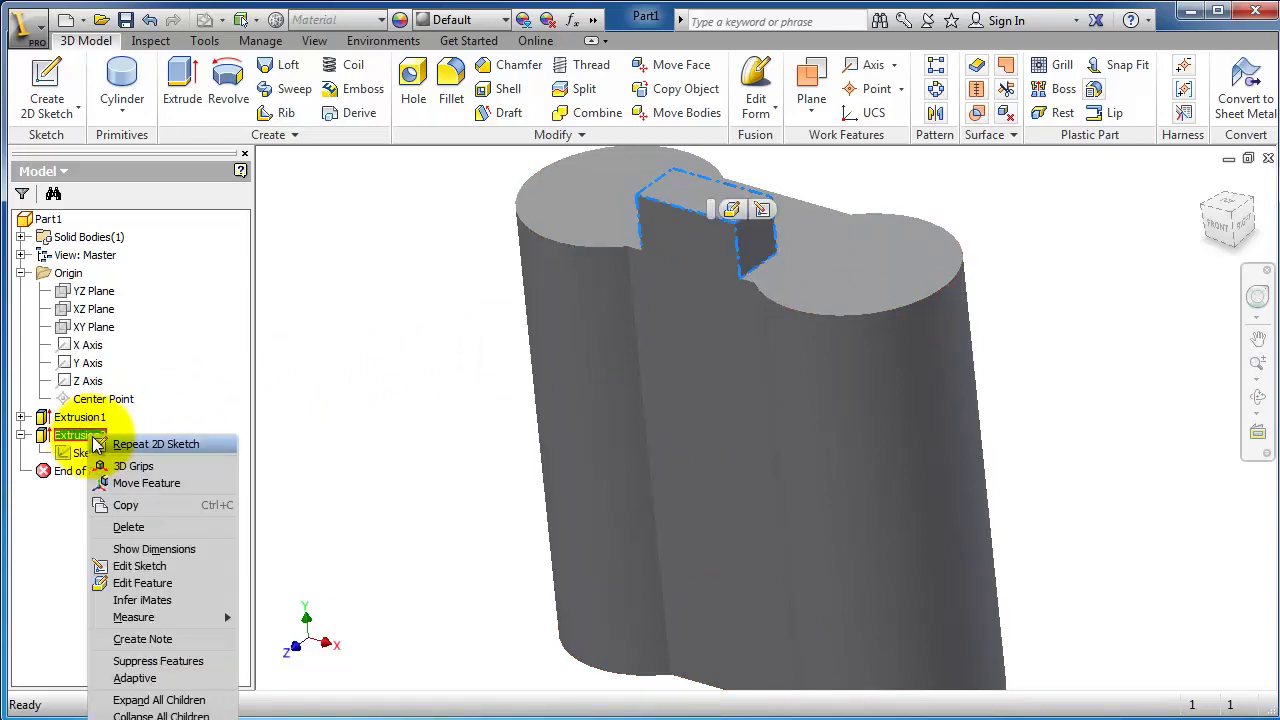
click(116, 528)
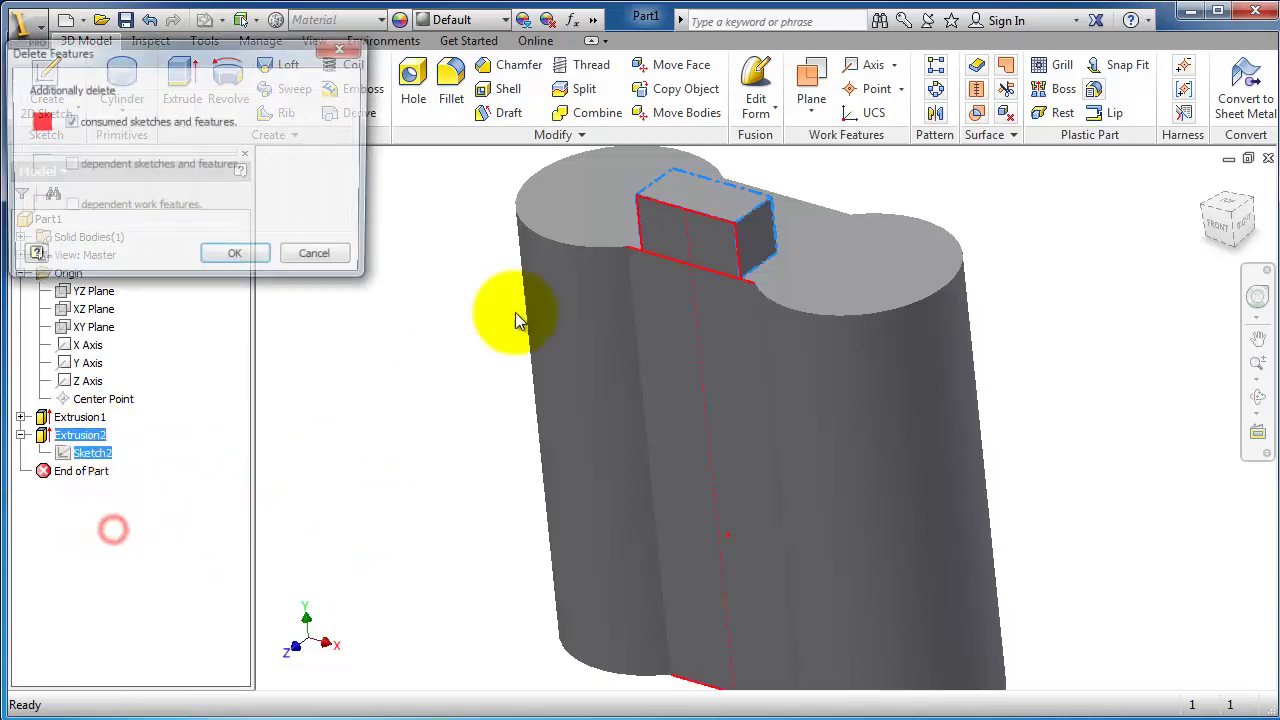
click(228, 256)
mouse_move(1060, 340)
shift+middle_down()
mouse_move(950, 350)
mouse_move(914, 229)
mouse_move(966, 229)
mouse_move(963, 166)
mouse_move(887, 221)
mouse_move(869, 194)
mouse_move(923, 240)
mouse_move(877, 214)
mouse_move(903, 197)
mouse_move(909, 214)
shift+middle_up()
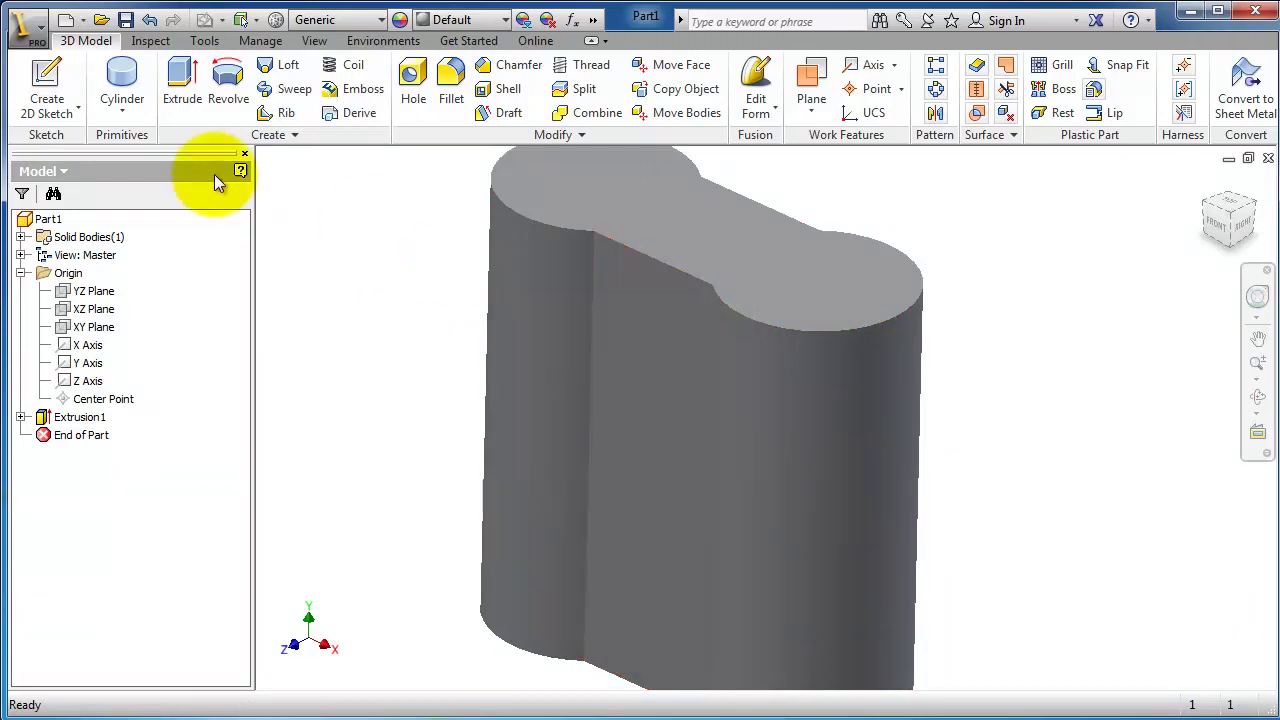
Draw a small circle in a new Sketch3 on the dumbbell's flat front face.
click(46, 82)
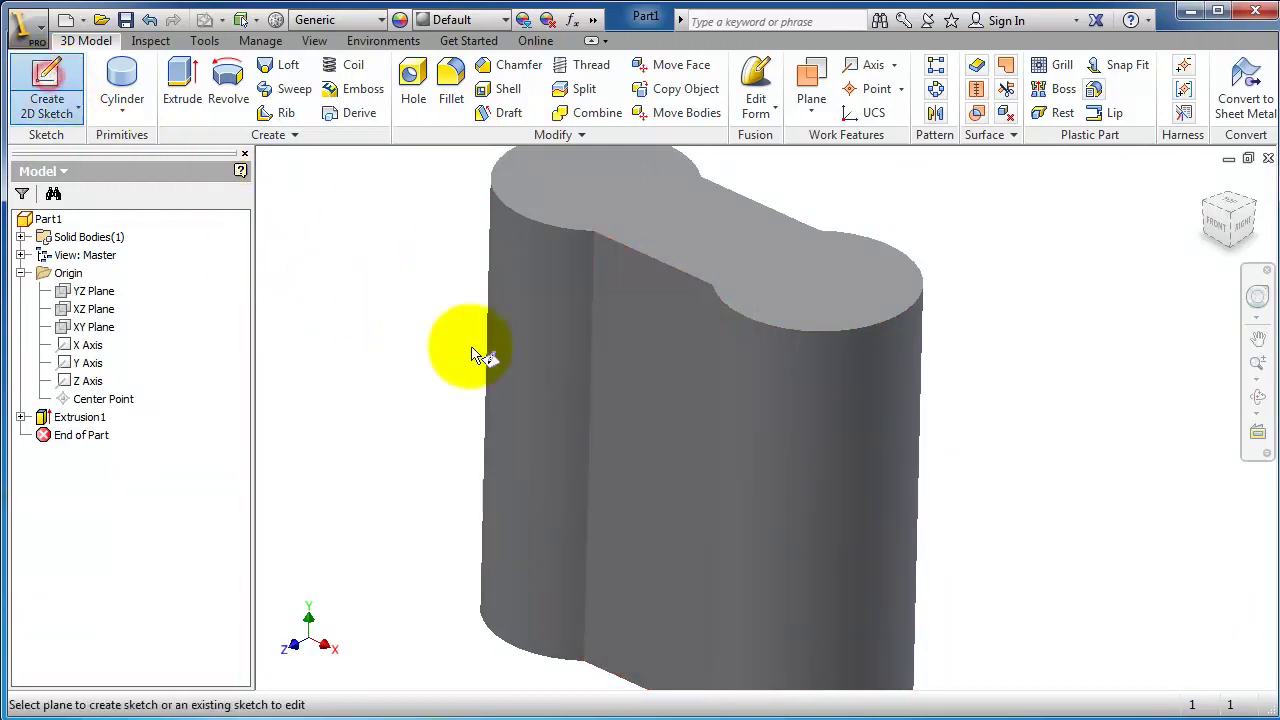
click(646, 399)
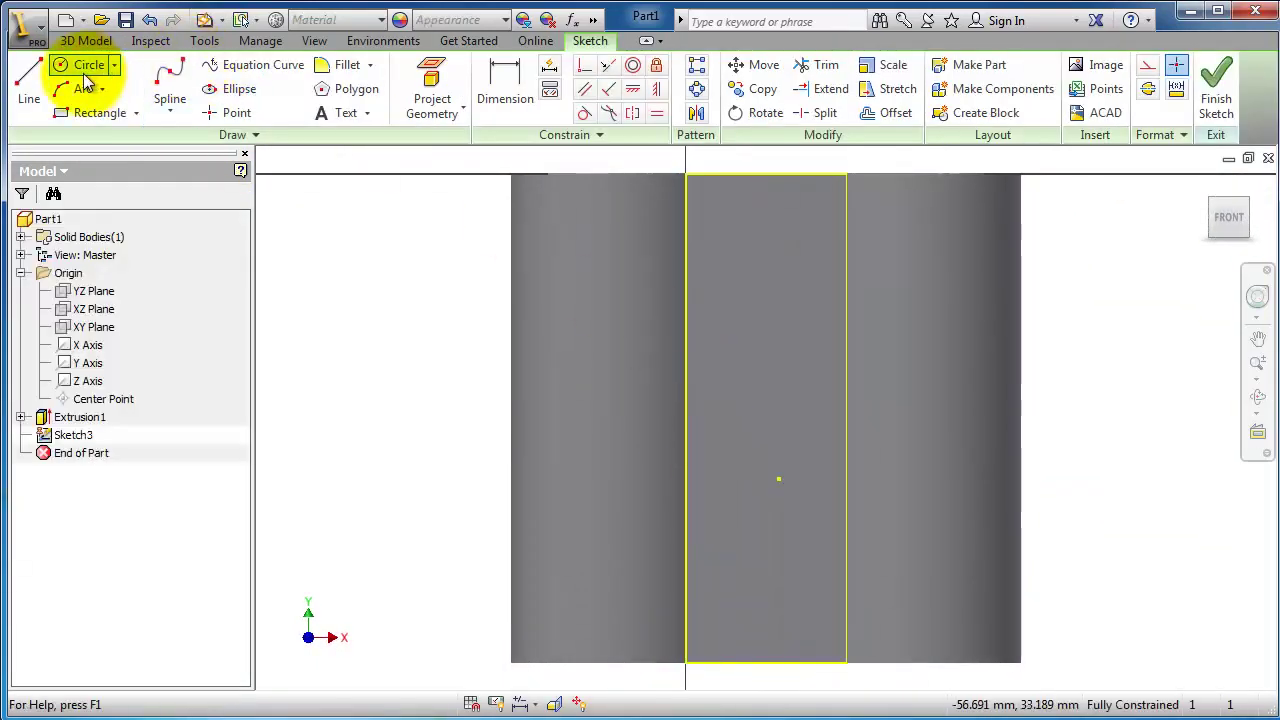
click(86, 70)
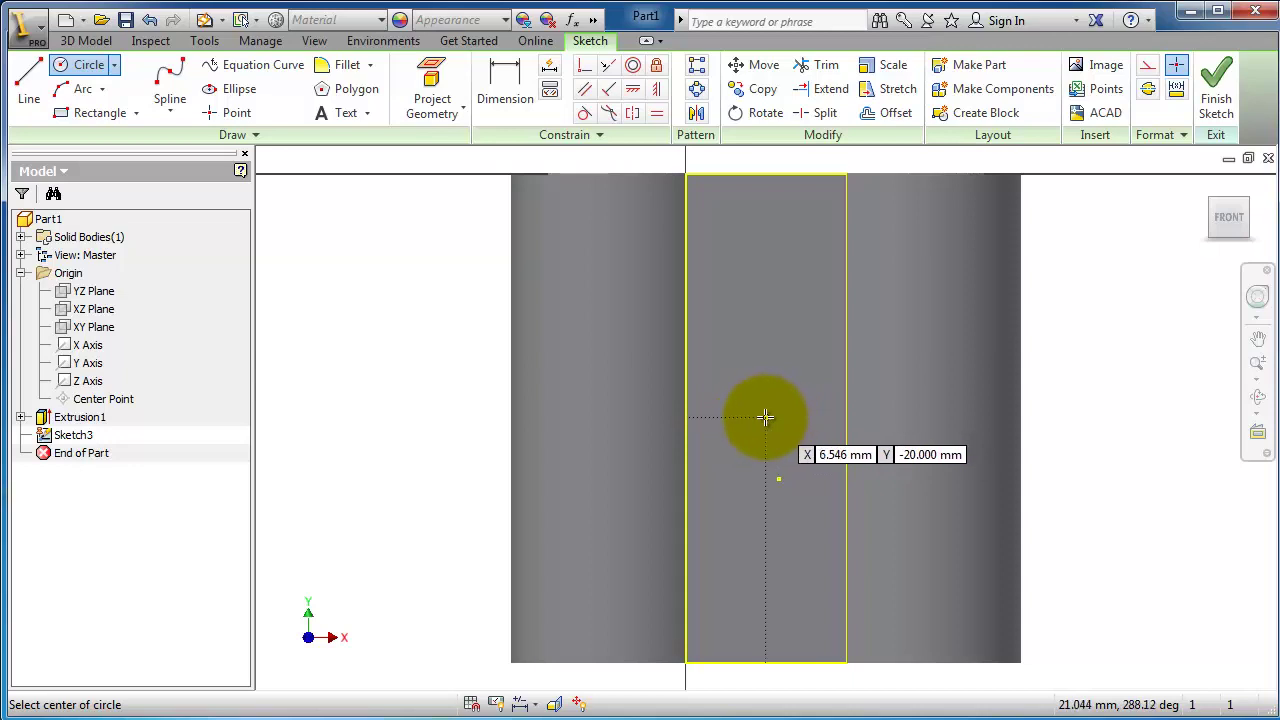
click(765, 417)
click(767, 391)
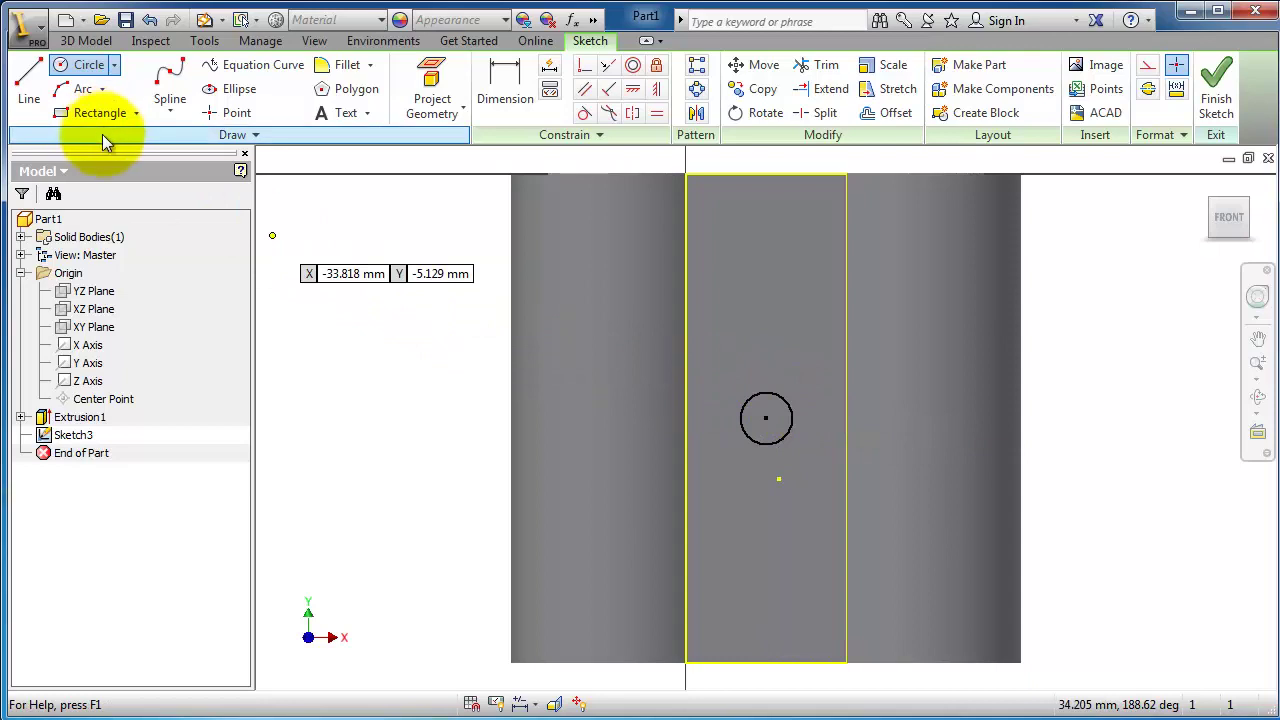
click(1228, 100)
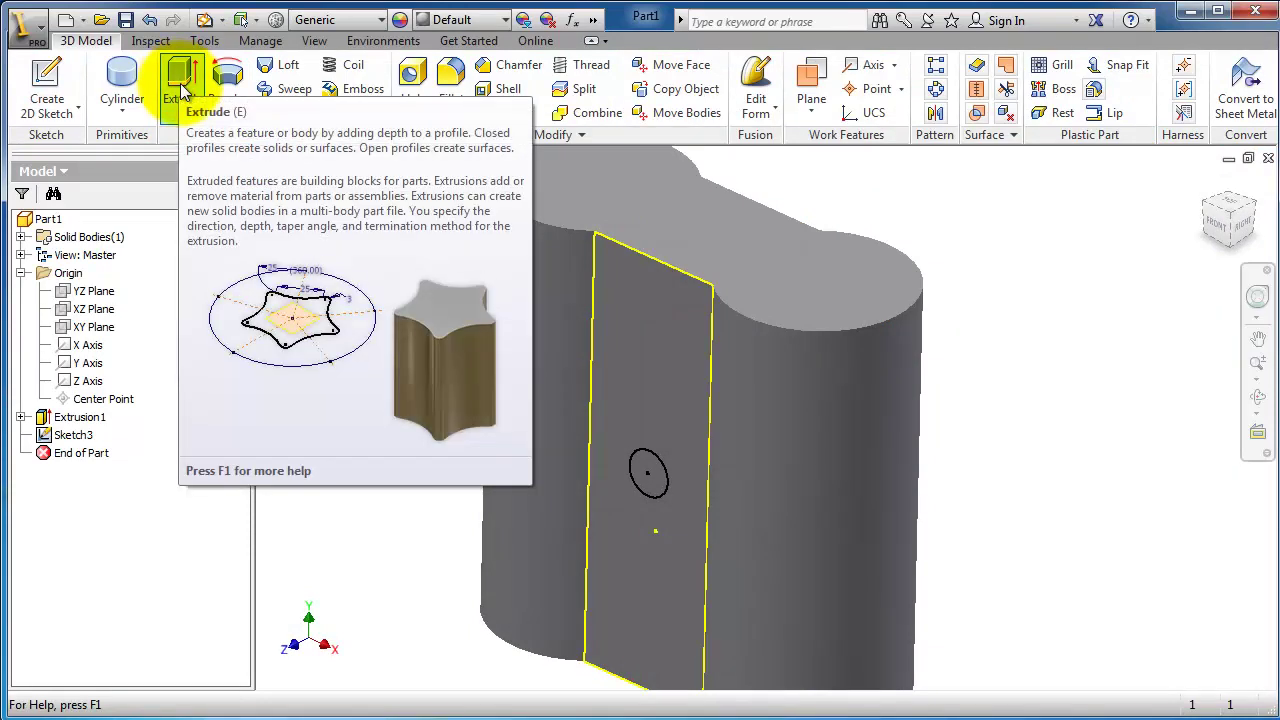
Start an Extrude on the circle sketch, showing Distance extents of 5.
click(1189, 14)
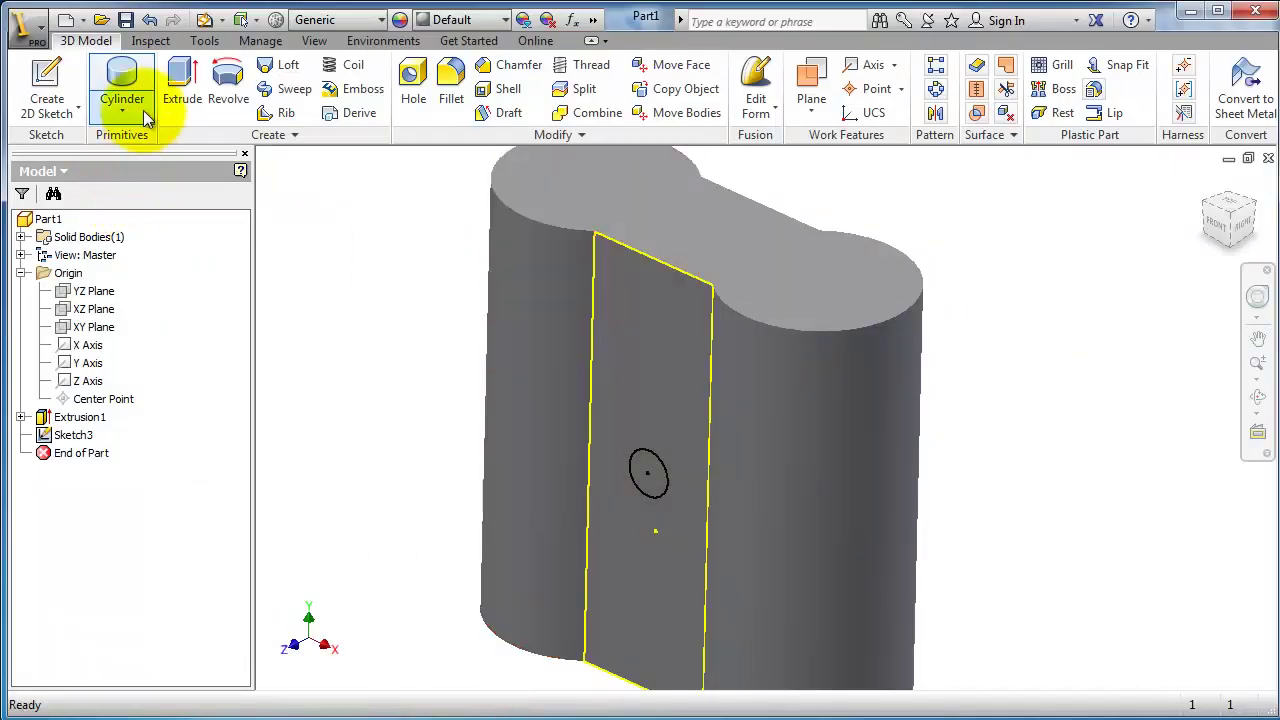
click(183, 90)
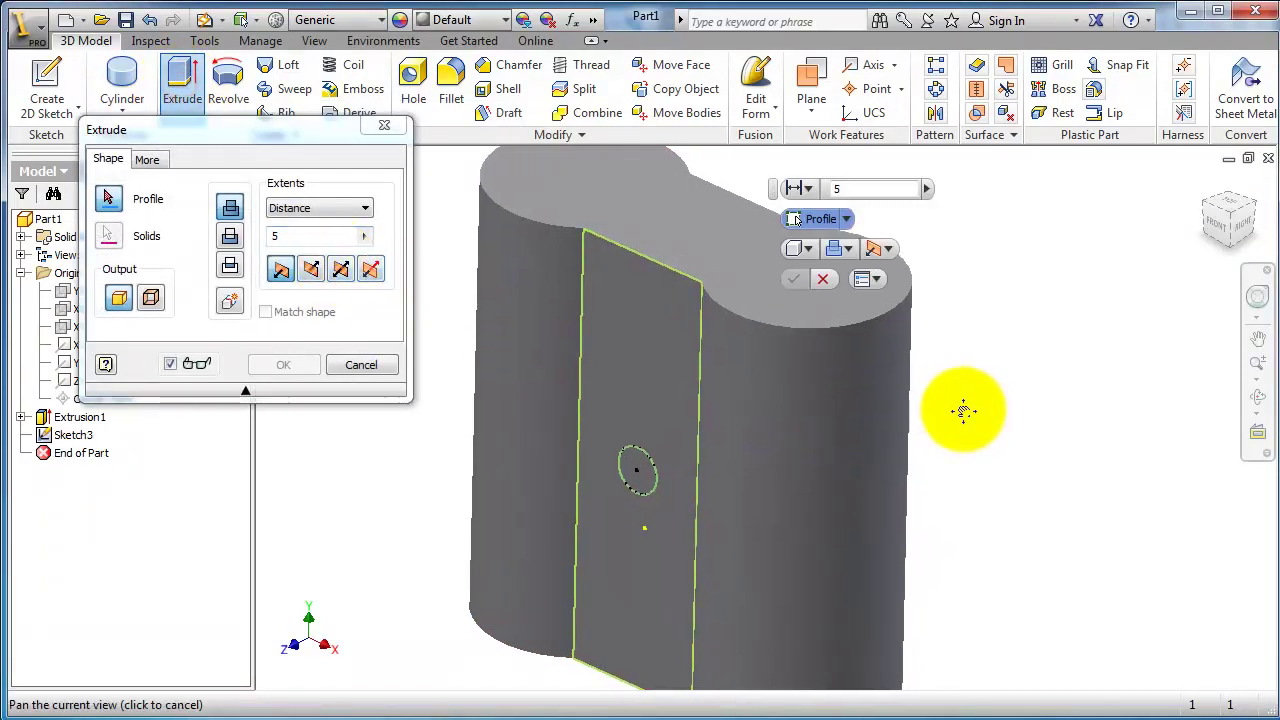
Switch the extrusion to Cut with the small circle as profile, and open the Extents choices.
middle_drag(963, 414, 1000, 428)
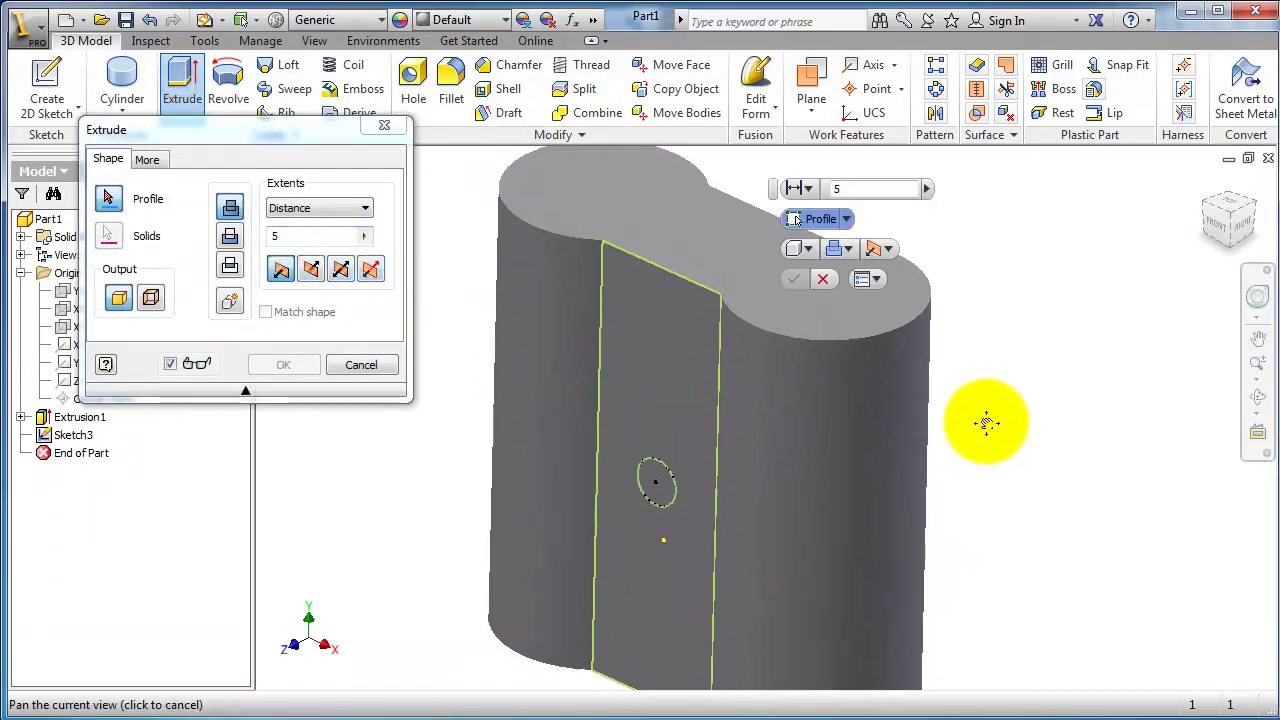
click(230, 239)
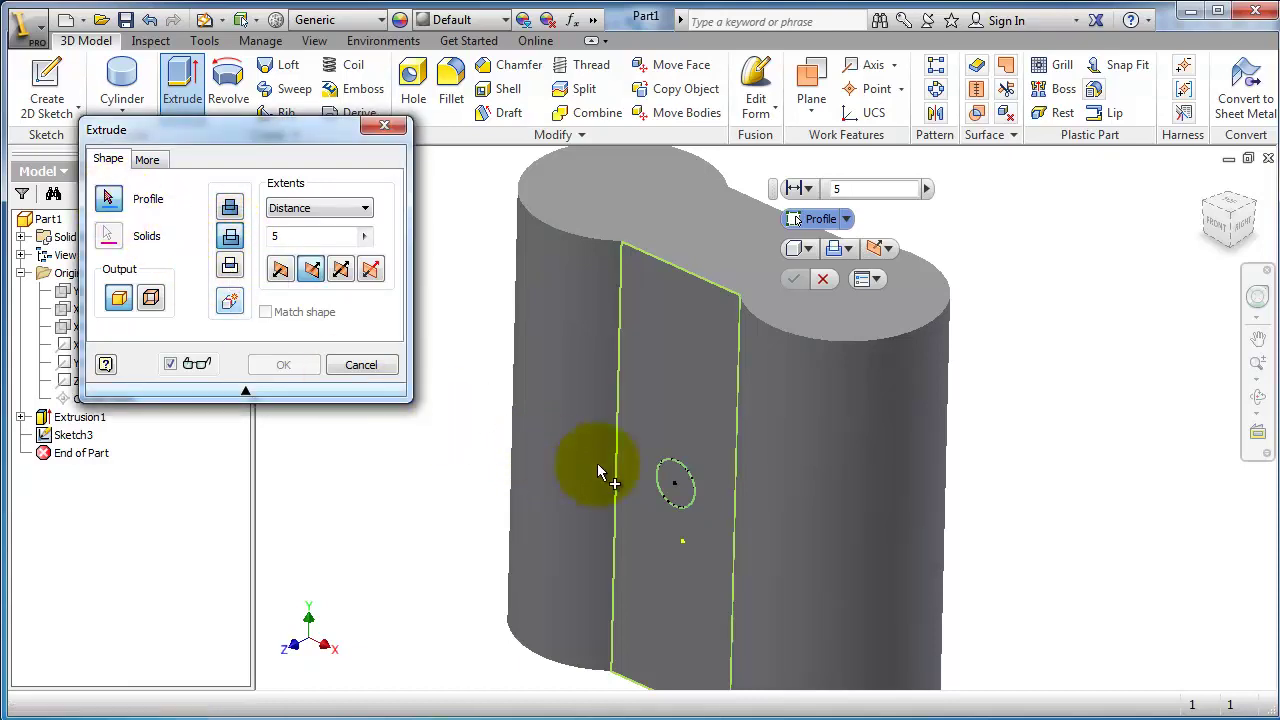
click(686, 490)
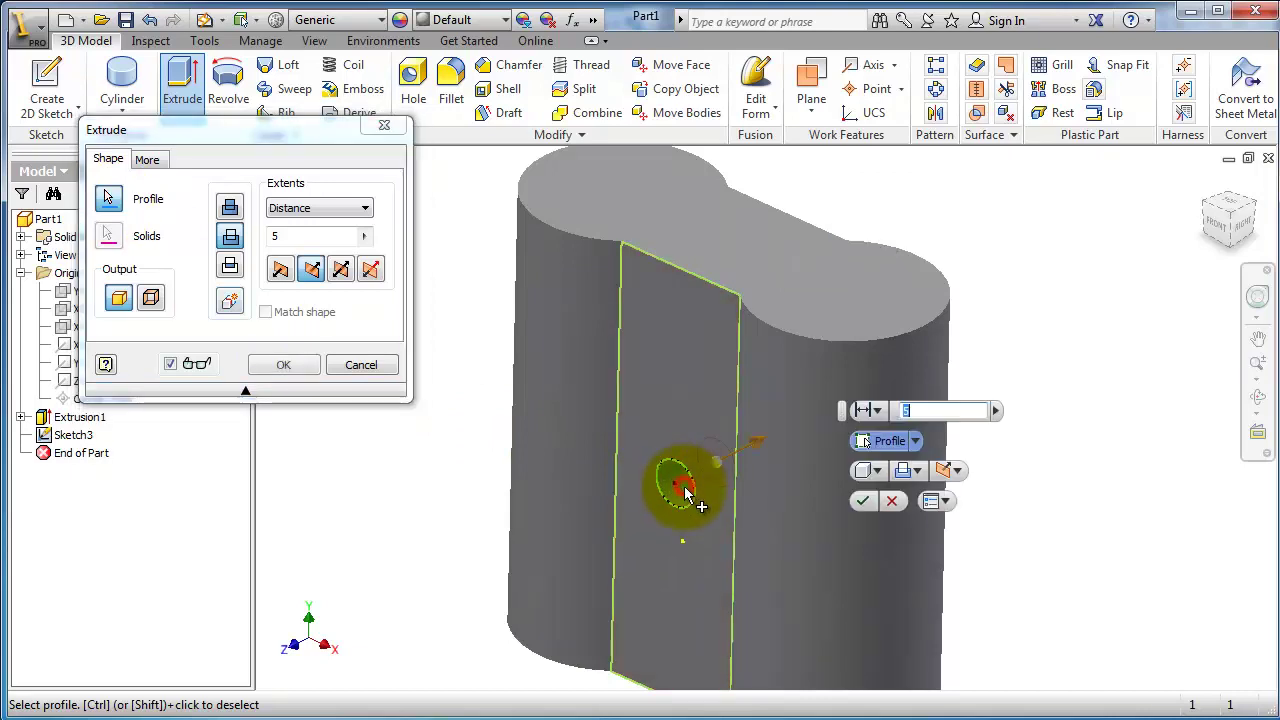
middle_drag(1057, 443, 1037, 414)
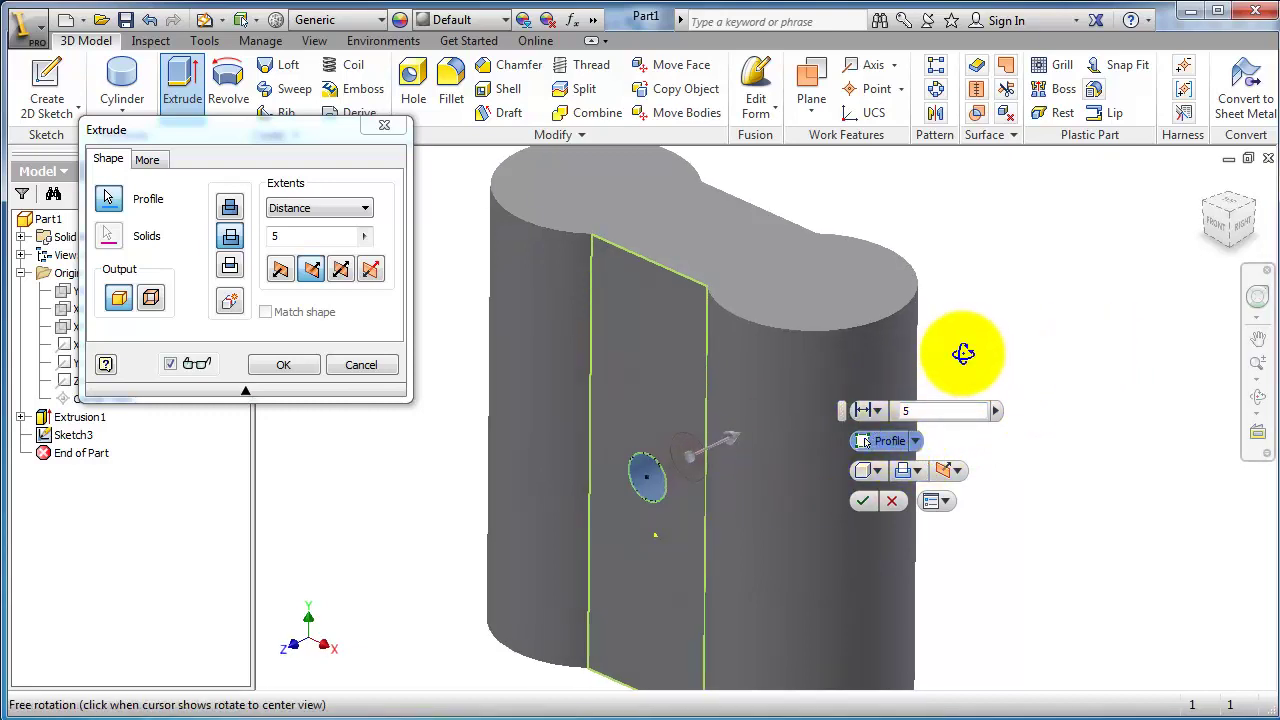
mouse_move(963, 354)
shift+middle_down()
mouse_move(938, 344)
mouse_move(820, 391)
mouse_move(877, 346)
mouse_move(951, 363)
shift+middle_up()
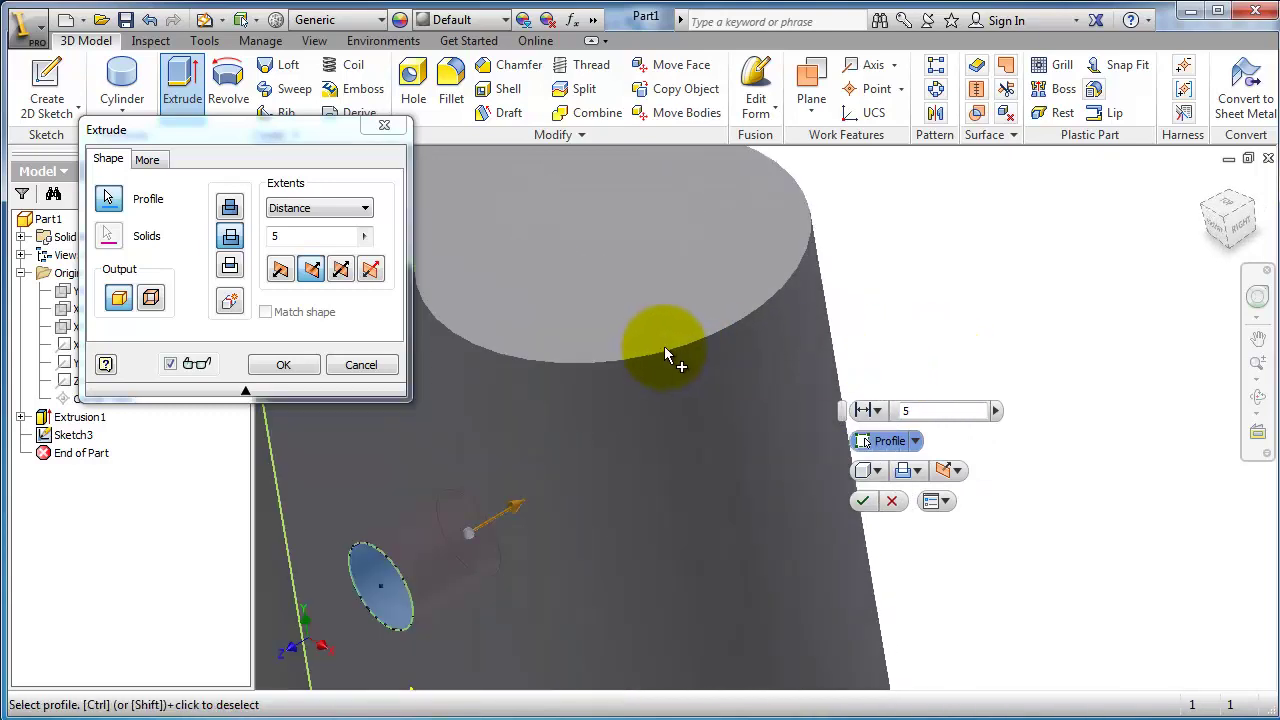
click(318, 208)
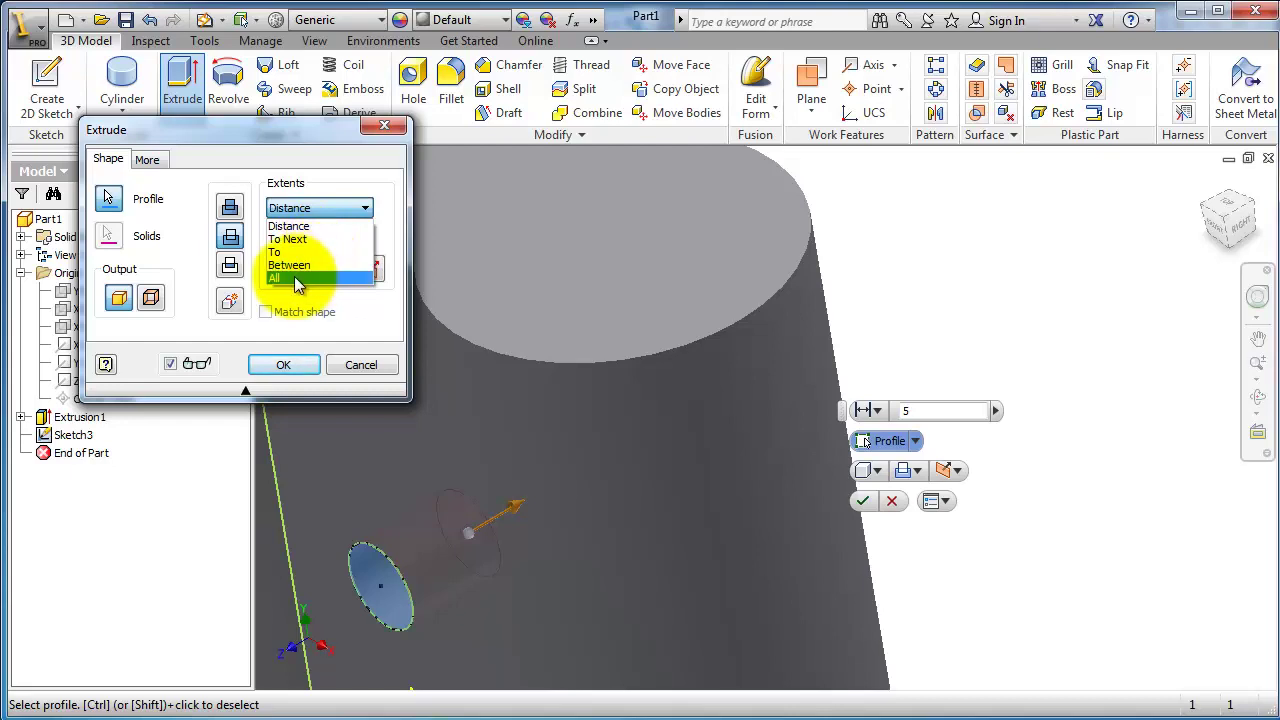
Preview the circular cut with All extents, then with To Next.
click(295, 278)
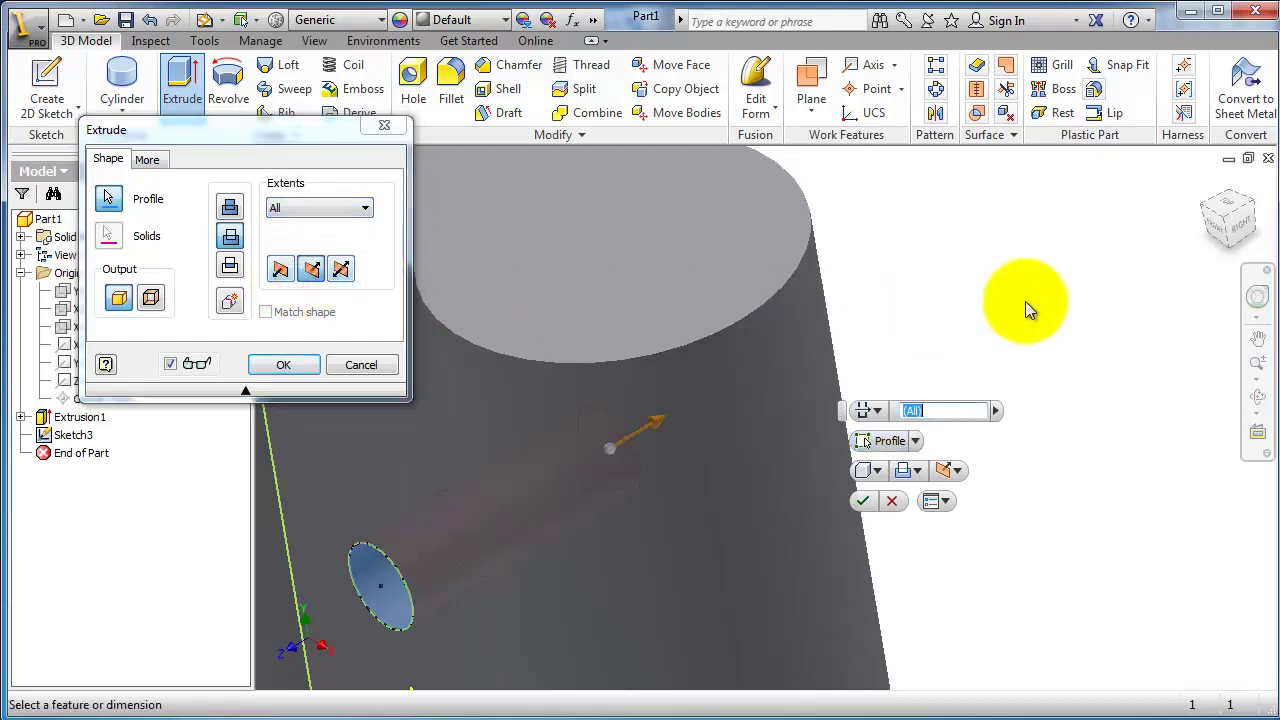
mouse_move(950, 279)
middle_down()
mouse_move(968, 277)
mouse_move(880, 289)
mouse_move(777, 346)
mouse_move(761, 321)
mouse_move(757, 340)
mouse_move(934, 286)
mouse_move(901, 299)
middle_up()
click(355, 208)
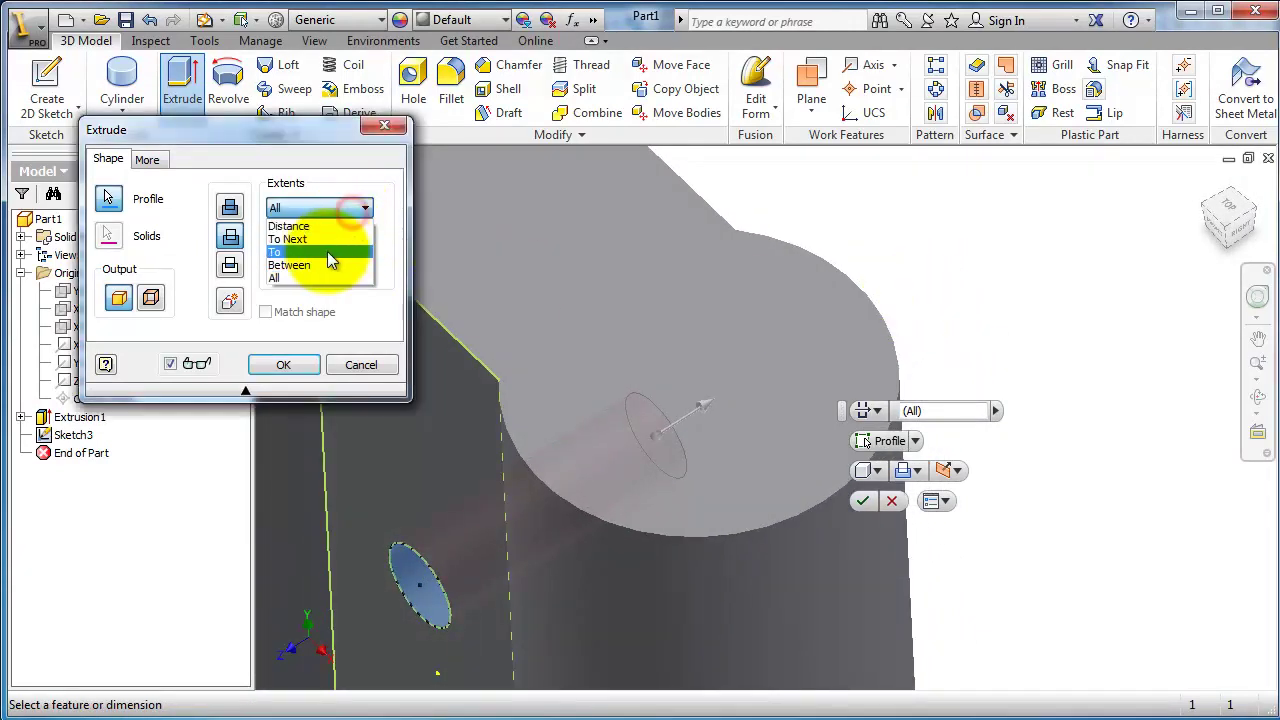
click(309, 240)
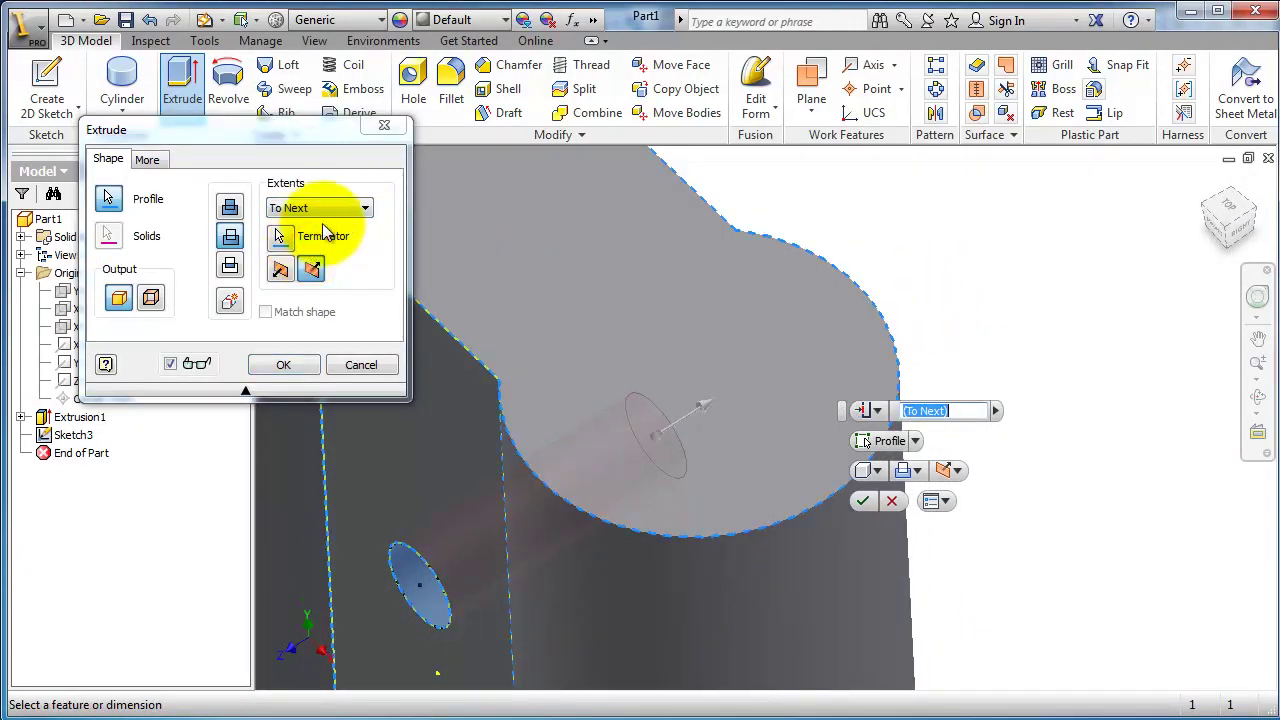
Return the cut extents to Distance at 5, then reopen the Extents choices.
click(328, 208)
click(328, 225)
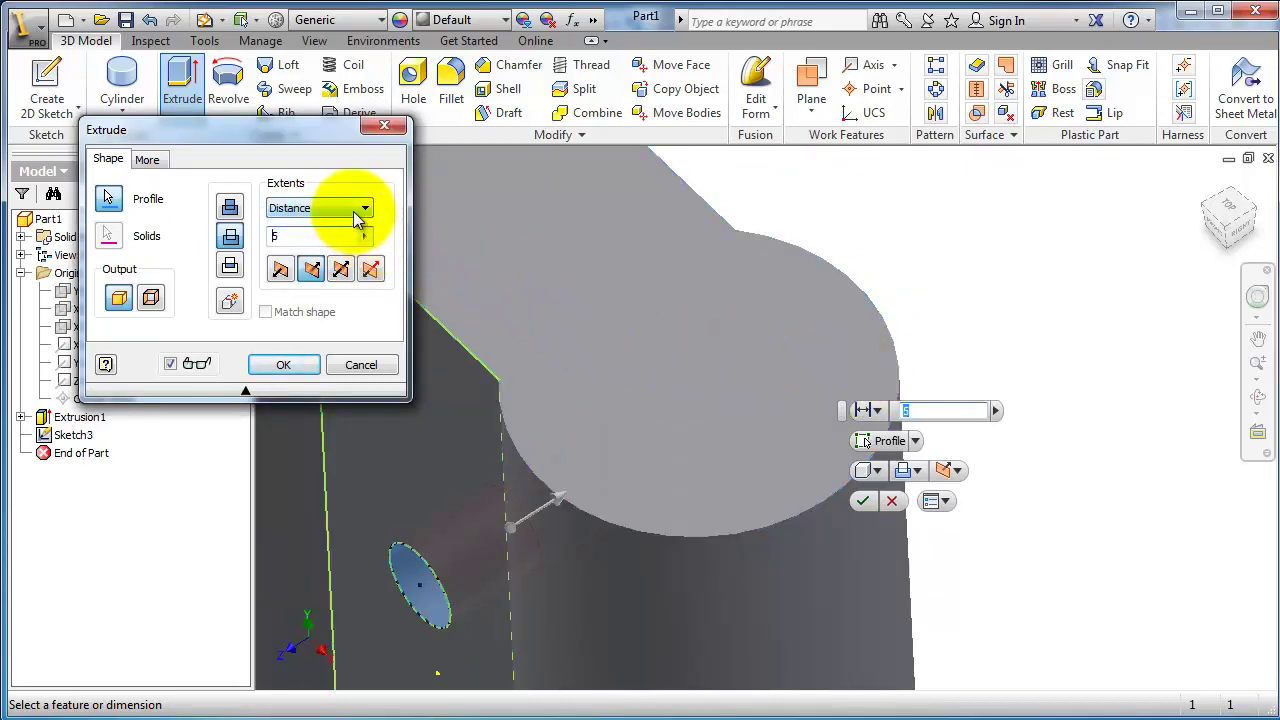
click(353, 210)
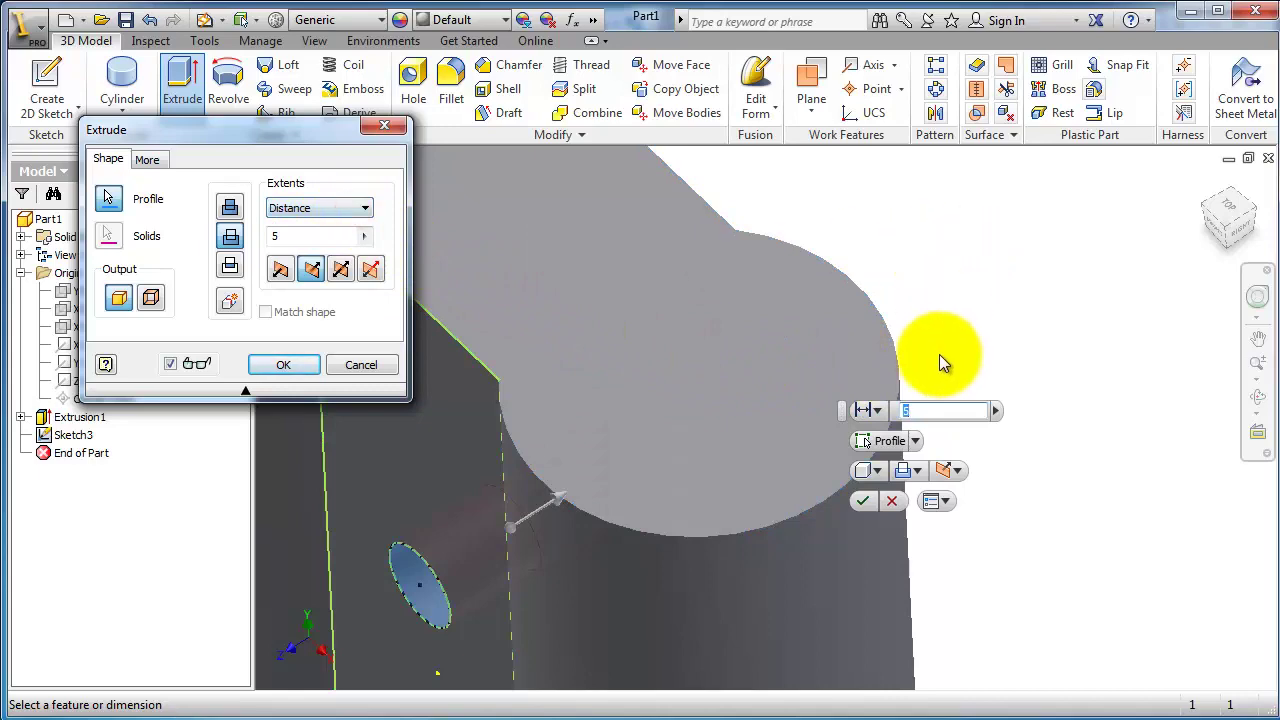
mouse_move(929, 337)
shift+middle_down()
mouse_move(816, 358)
mouse_move(857, 371)
shift+middle_up()
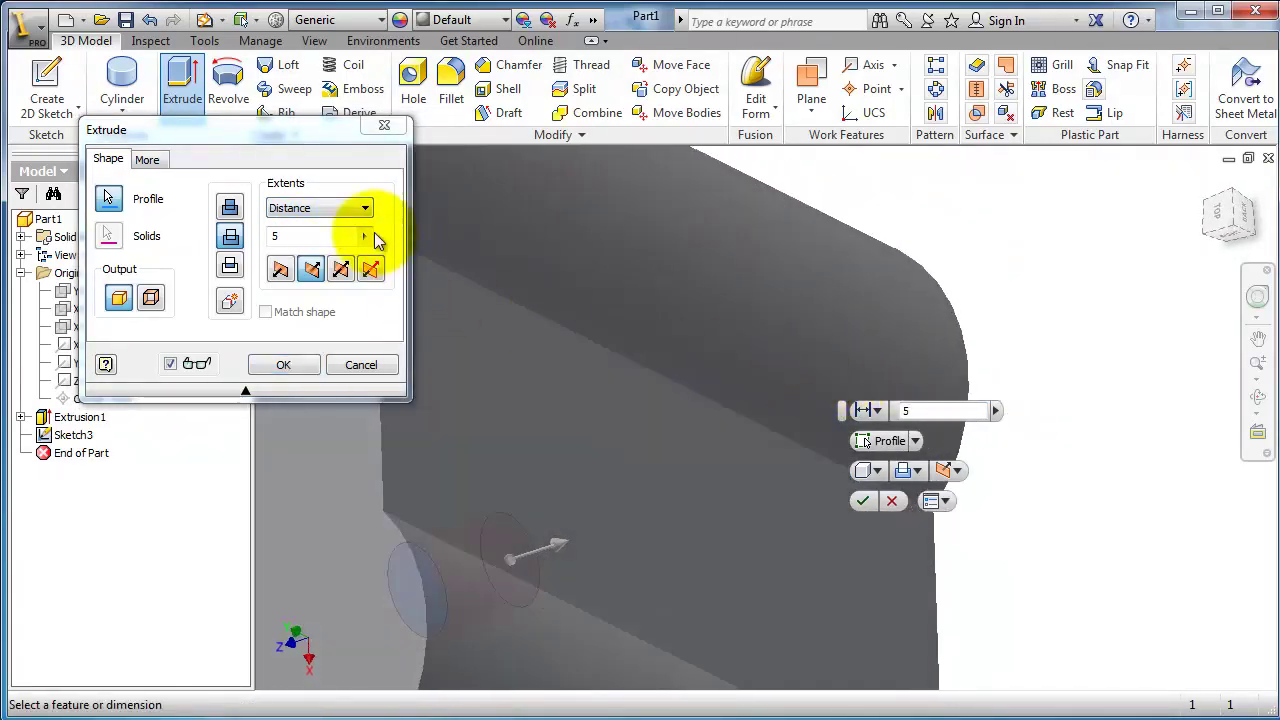
click(292, 208)
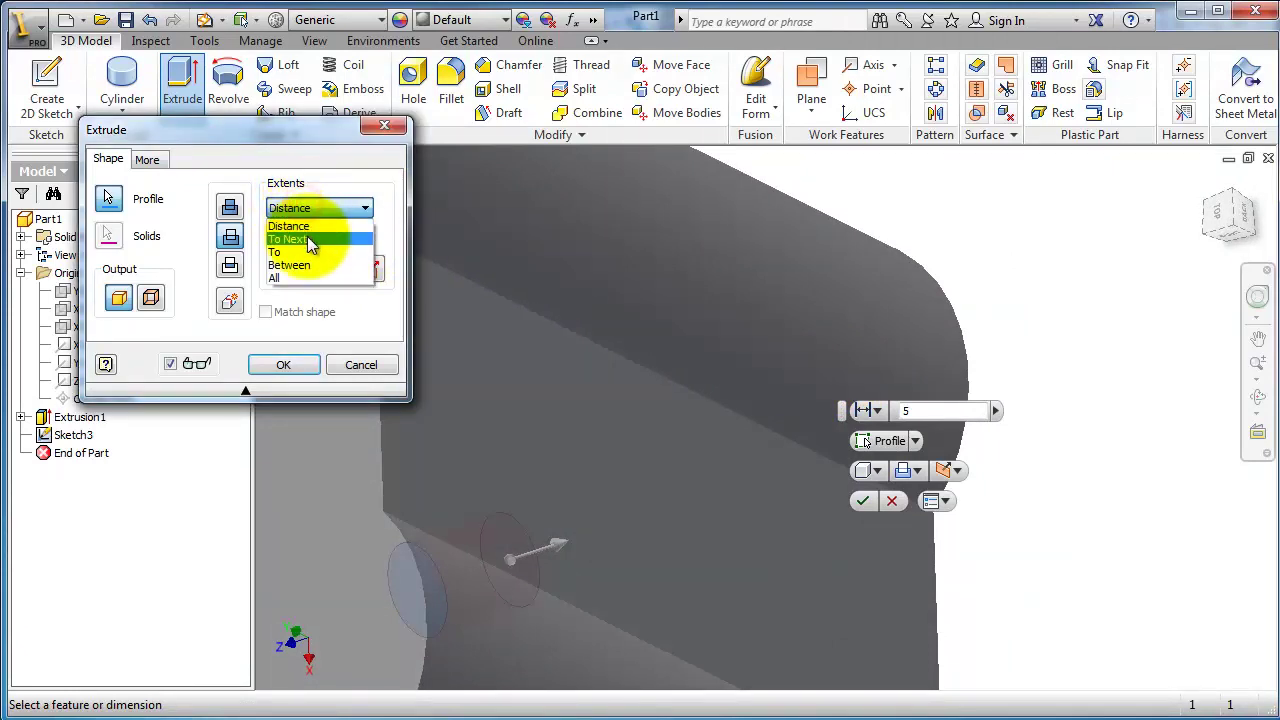
Apply the circular cut with To Next extents, creating Extrusion3's round hole.
click(310, 240)
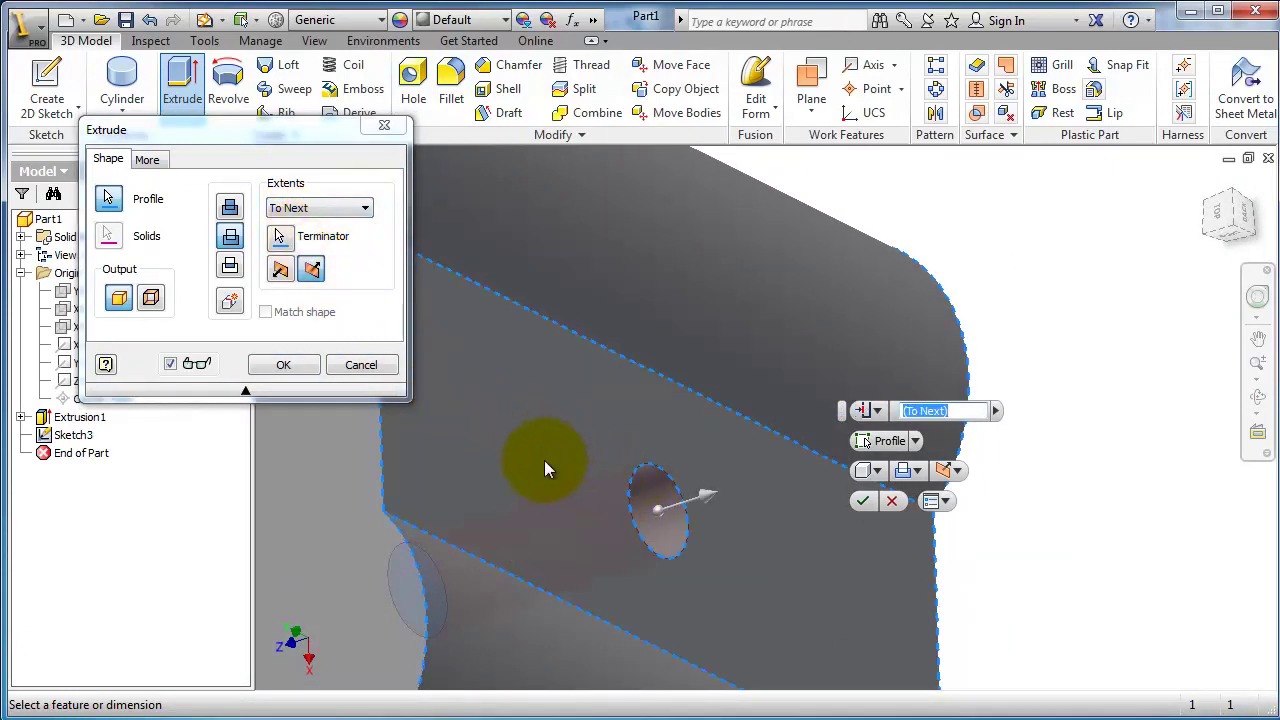
mouse_move(1035, 413)
shift+middle_down()
mouse_move(1077, 400)
mouse_move(1033, 305)
mouse_move(1060, 291)
mouse_move(1048, 286)
mouse_move(1035, 312)
shift+middle_up()
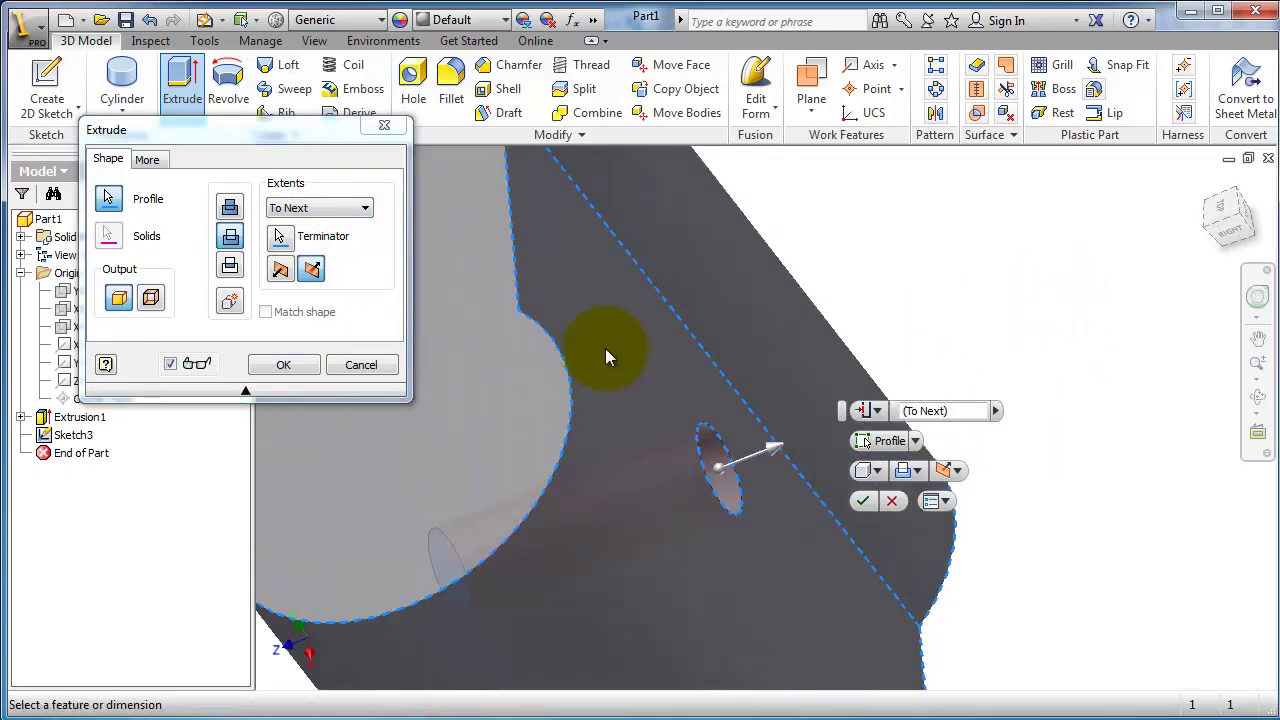
mouse_move(1029, 506)
middle_down()
mouse_move(1128, 460)
mouse_move(1043, 291)
mouse_move(1106, 249)
mouse_move(1080, 266)
mouse_move(1124, 272)
mouse_move(1100, 271)
mouse_move(1100, 319)
middle_up()
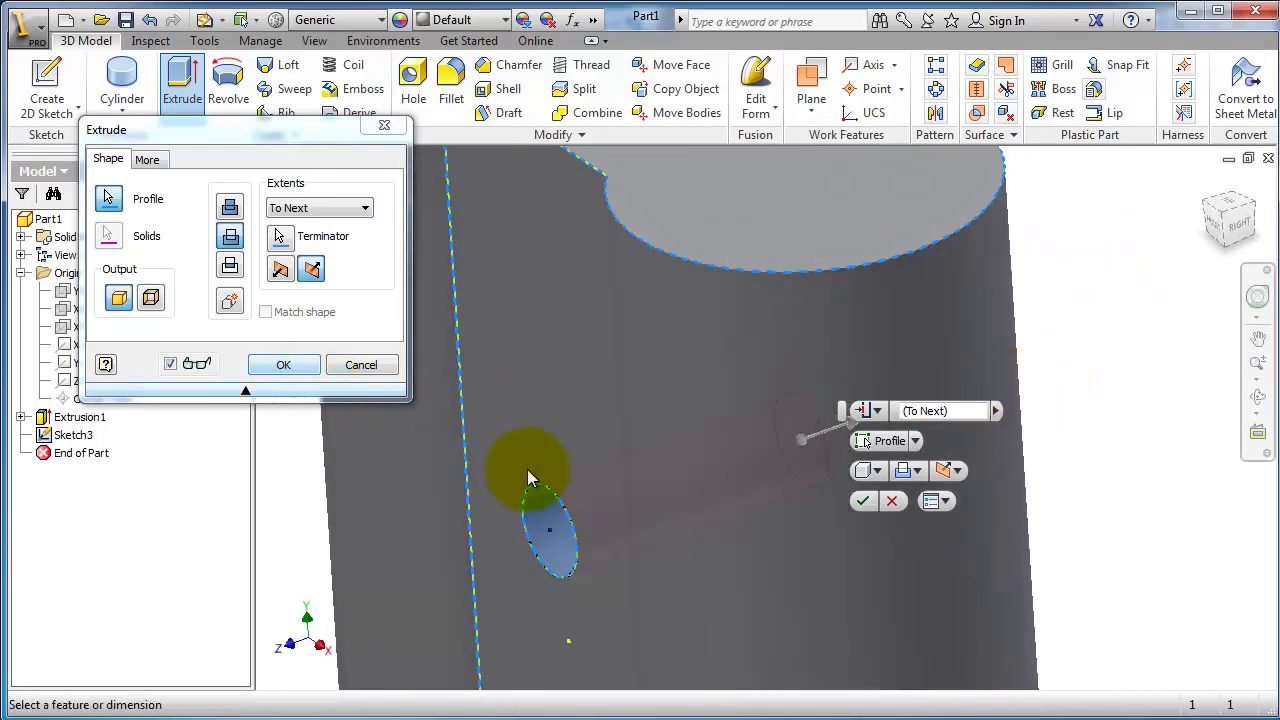
click(861, 503)
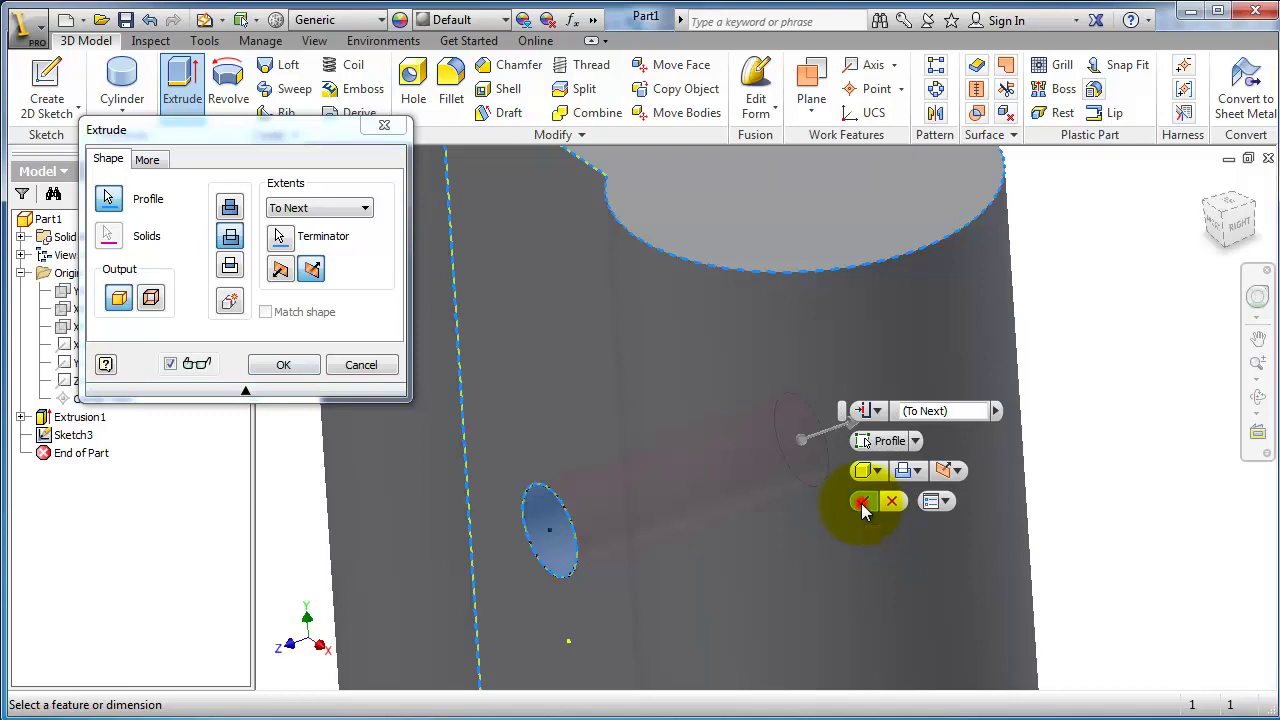
mouse_move(997, 442)
middle_down()
mouse_move(1134, 366)
mouse_move(1120, 357)
mouse_move(1249, 371)
mouse_move(1166, 363)
middle_up()
scroll(909, 357, down, 3)
scroll(750, 377, down, 3)
scroll(890, 357, up, 3)
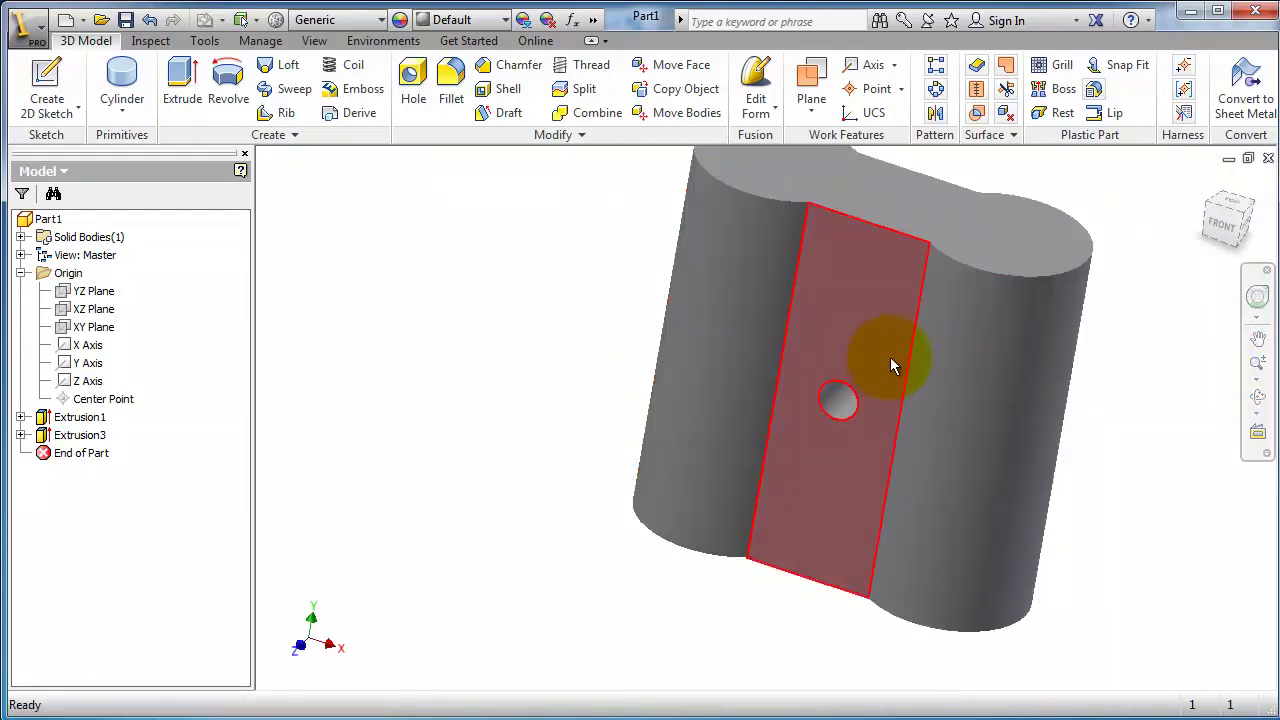
mouse_move(890, 357)
middle_down()
mouse_move(920, 334)
mouse_move(943, 234)
middle_up()
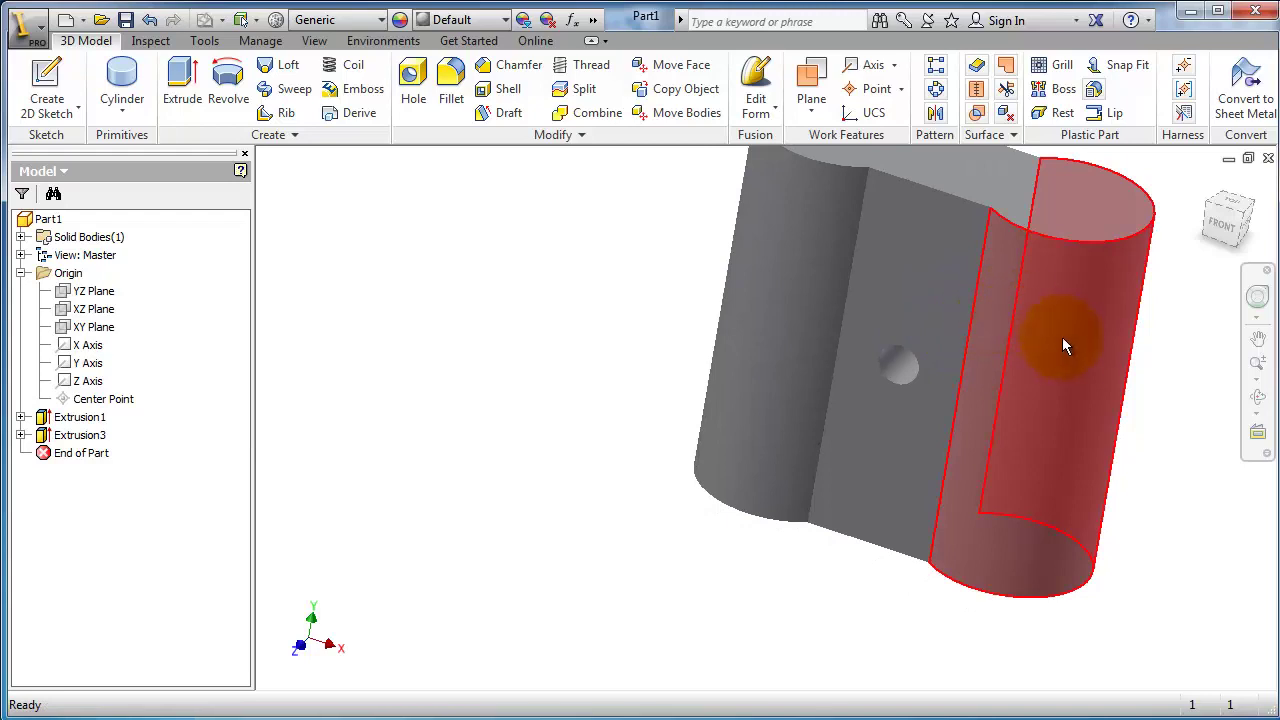
mouse_move(1064, 345)
shift+middle_down()
mouse_move(1146, 366)
mouse_move(1183, 331)
mouse_move(1166, 346)
shift+middle_up()
scroll(1090, 230, down, 2)
scroll(1072, 211, up, 5)
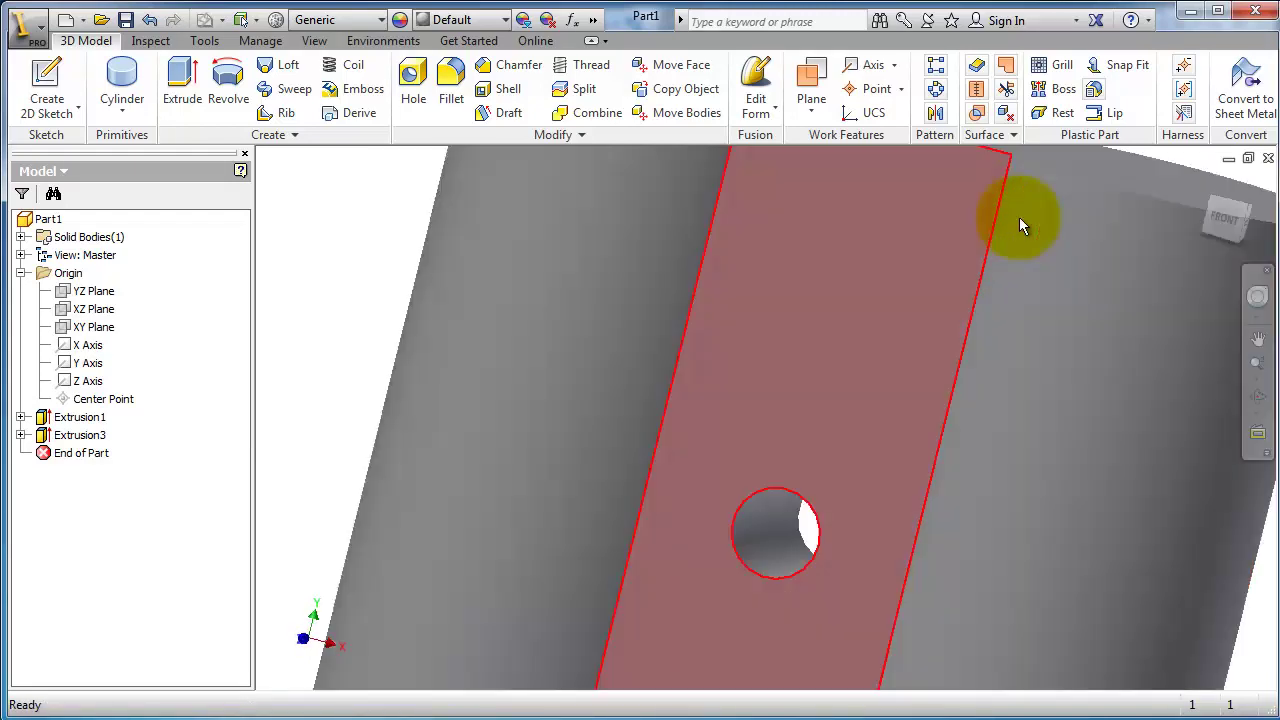